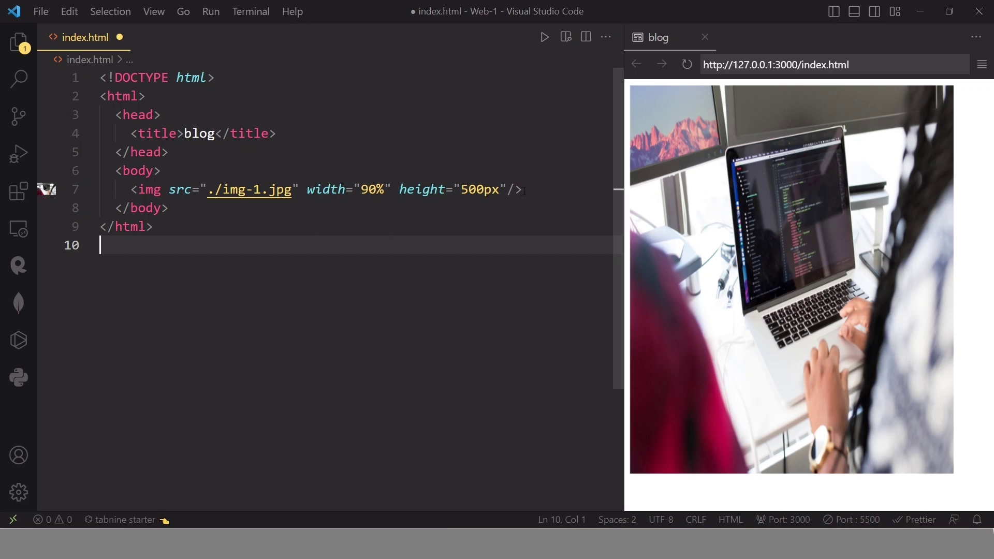
Step: Select the whole img-1.jpg tag on line 7, including its leading space, then deselect it
{"action": "key", "text": "Up"}
{"action": "key", "text": "Up"}
{"action": "key", "text": "Up"}
{"action": "key", "text": "End"}
{"action": "key", "text": "shift+Home"}
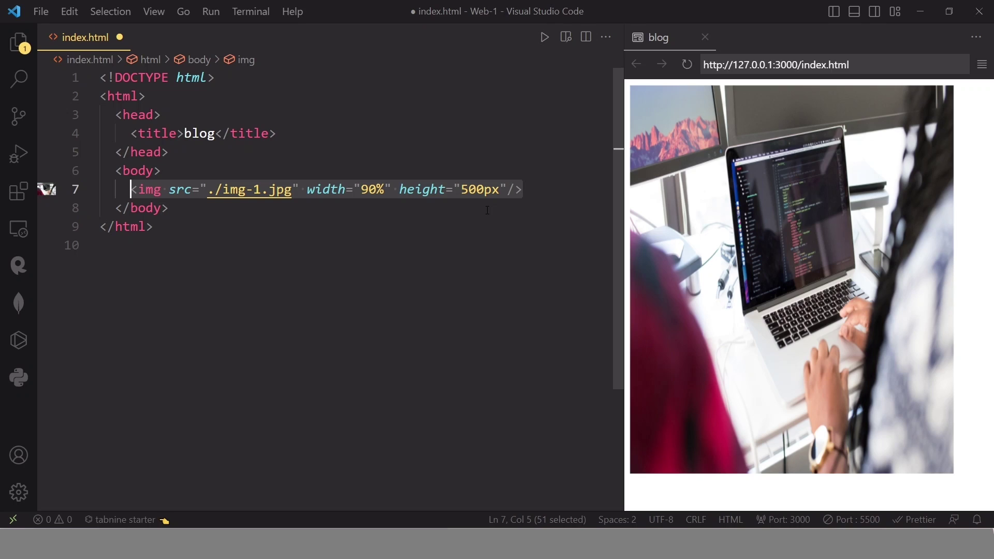
{"action": "key", "text": "shift+Left"}
{"action": "key", "text": "End"}
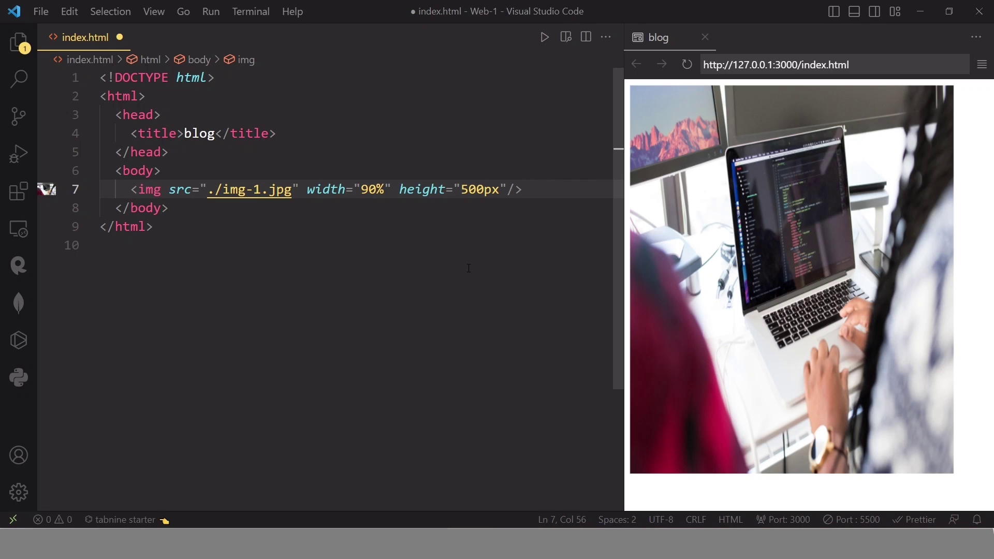
Step: Undo the last edit, start a new line, and select the <hr/> horizontal rule tag
{"action": "key", "text": "ctrl+z"}
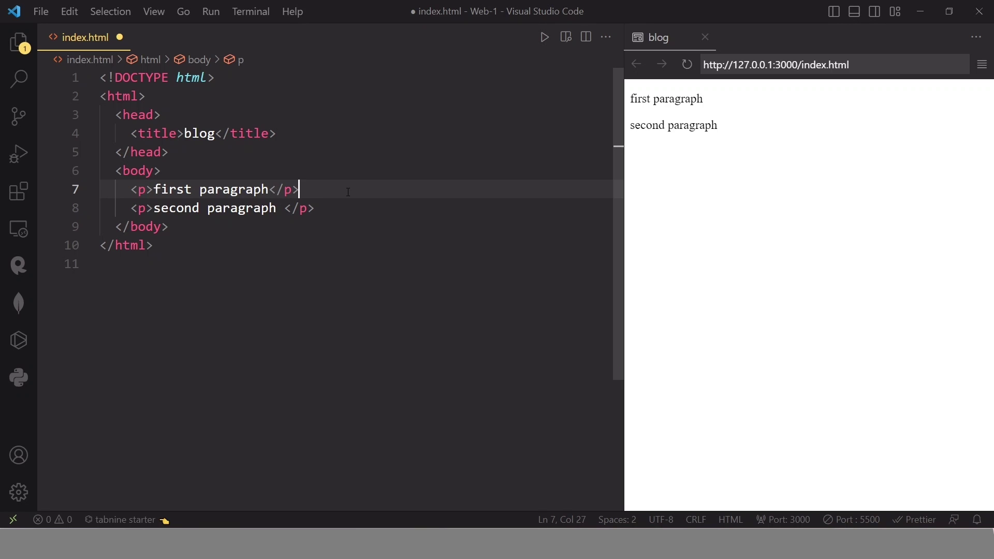
{"action": "key", "text": "Return"}
{"action": "type", "text": "<"}
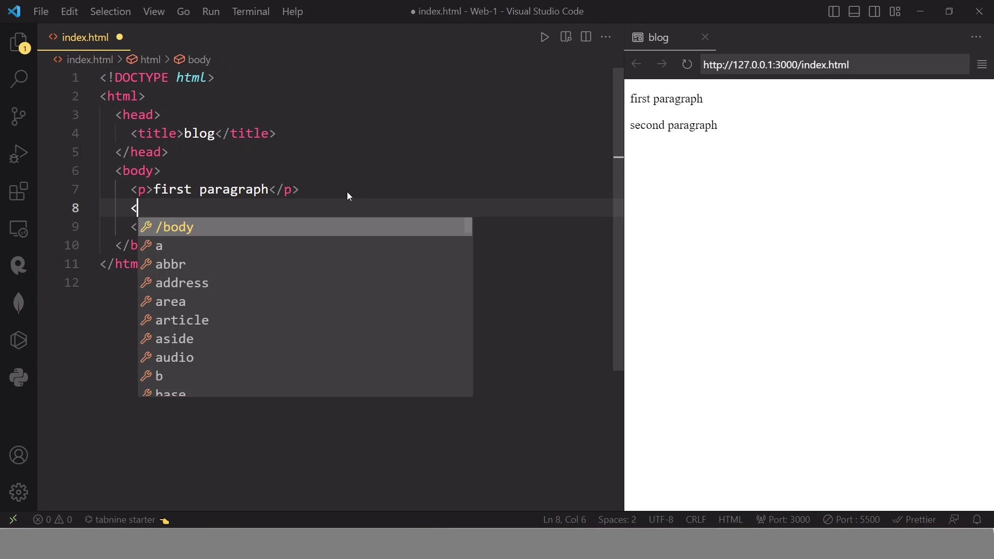
{"action": "type", "text": "hr/>"}
{"action": "left_click_drag", "start_coordinate": [169, 208], "coordinate": [131, 208]}
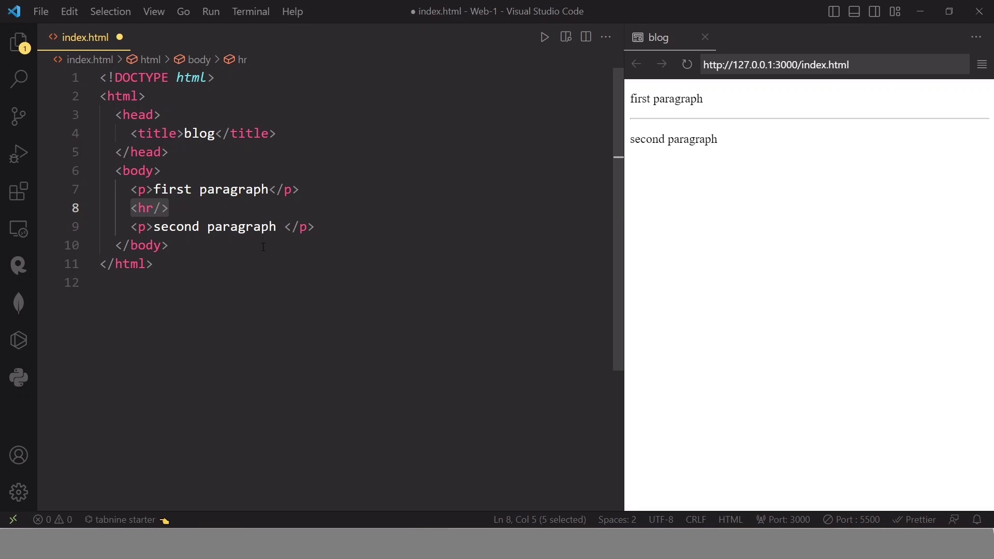
{"action": "left_click", "coordinate": [205, 211]}
{"action": "left_click_drag", "start_coordinate": [204, 211], "coordinate": [122, 204]}
{"action": "type", "text": "<br>"}
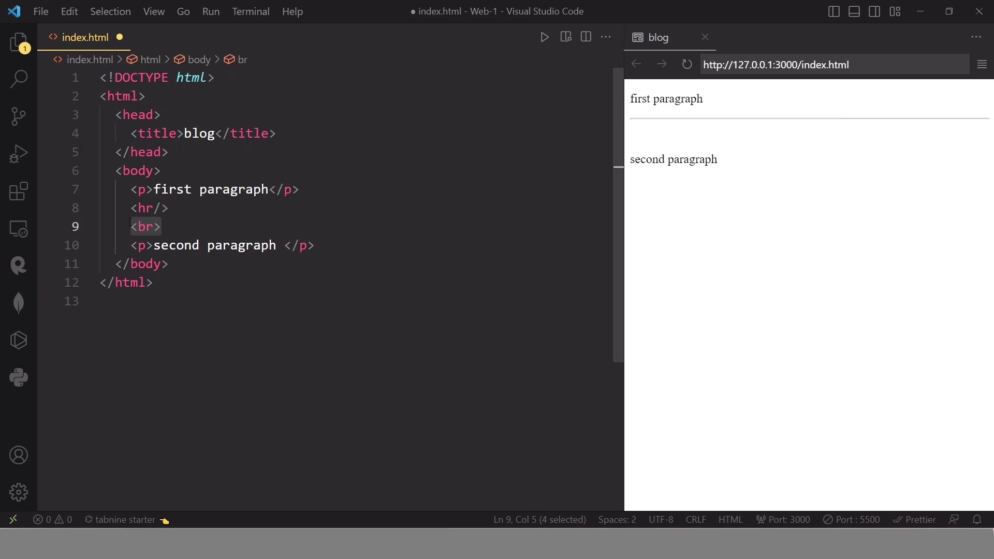
{"action": "left_click", "coordinate": [185, 245]}
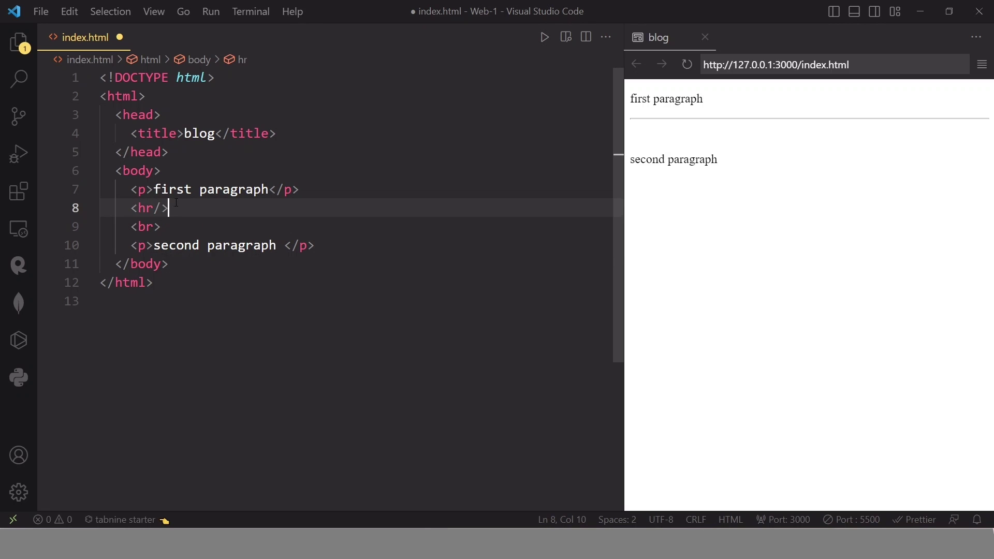
{"action": "left_click_drag", "start_coordinate": [168, 208], "coordinate": [130, 209]}
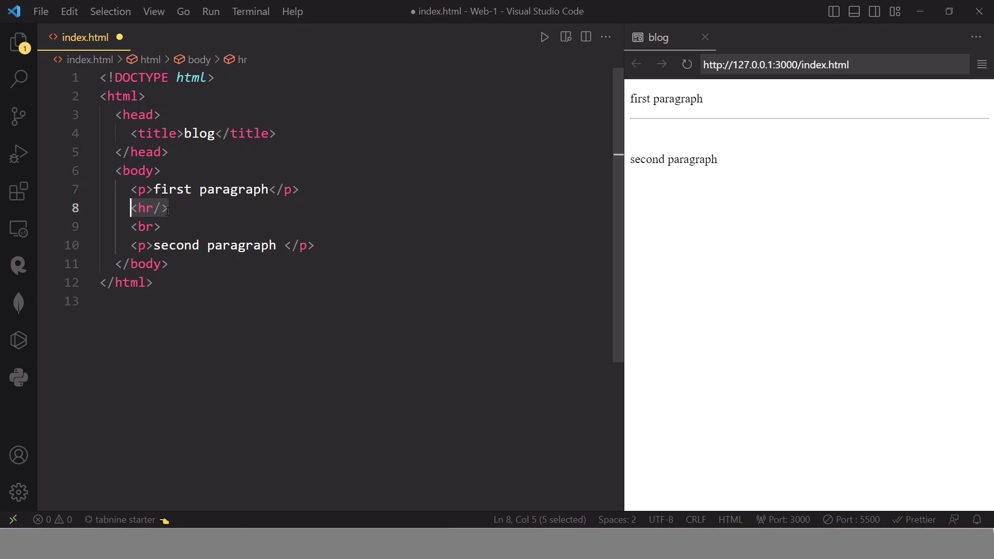
{"action": "left_click", "coordinate": [167, 227]}
{"action": "key", "text": "shift+Home"}
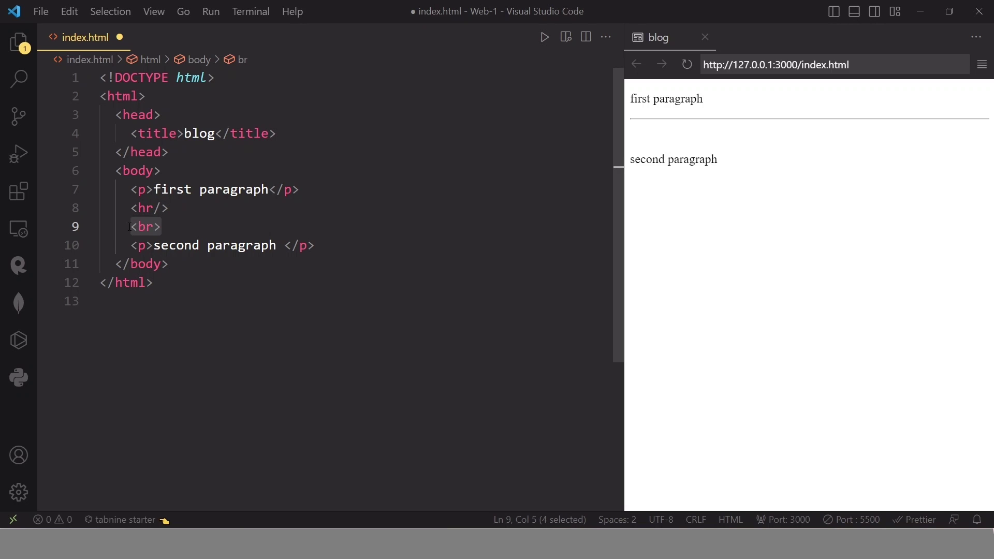
{"action": "left_click", "coordinate": [179, 228]}
{"action": "key", "text": "shift+Up"}
{"action": "key", "text": "shift+Down"}
{"action": "key", "text": "shift+Left"}
{"action": "key", "text": "shift+Left"}
{"action": "key", "text": "shift+Left"}
{"action": "key", "text": "shift+Up"}
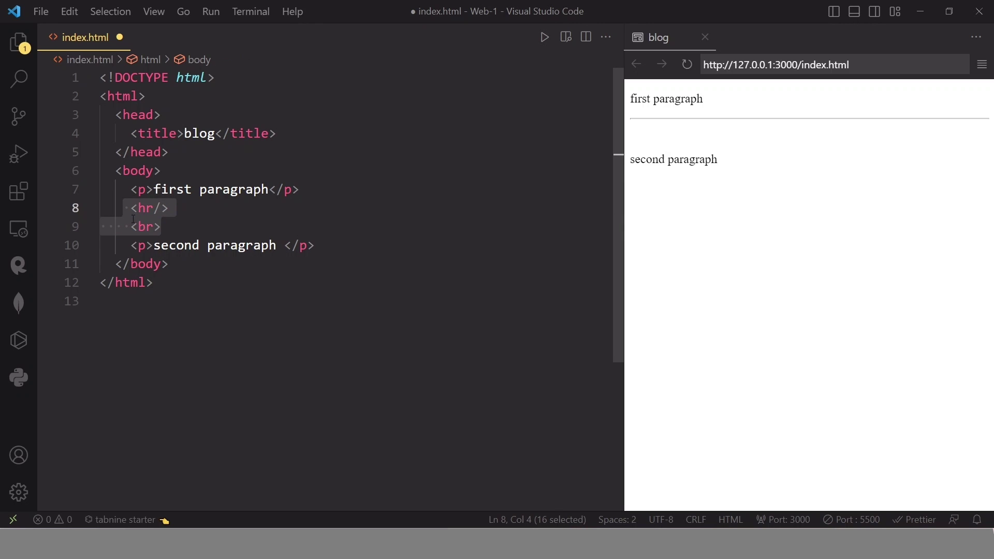
{"action": "left_click", "coordinate": [177, 232]}
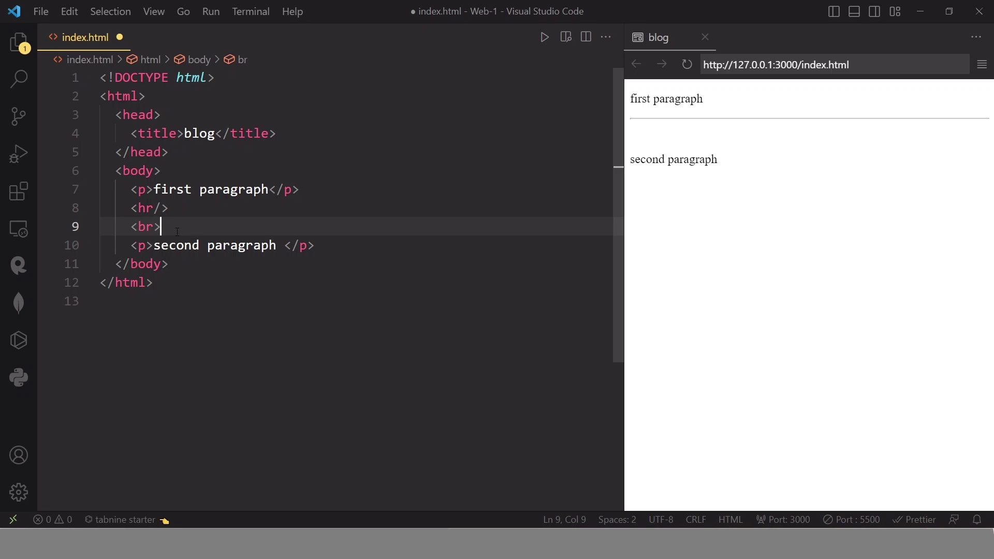